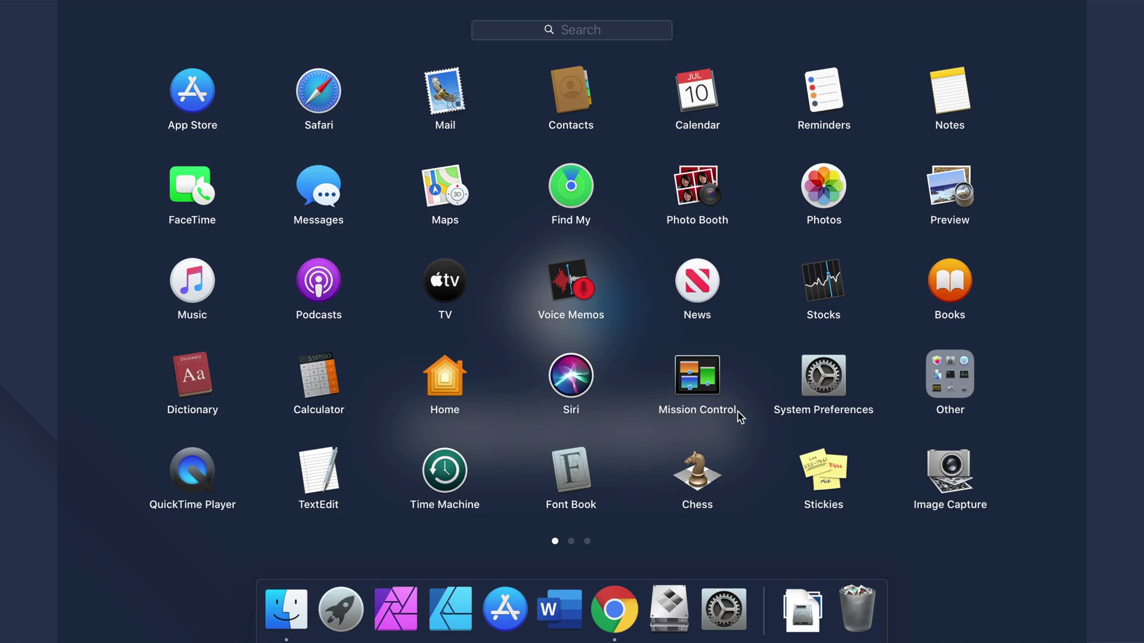
# - In Apple ID > iCloud Drive Options, turn off Desktop & Documents Folders syncing and dismiss the notice
pyautogui.click(811, 393)
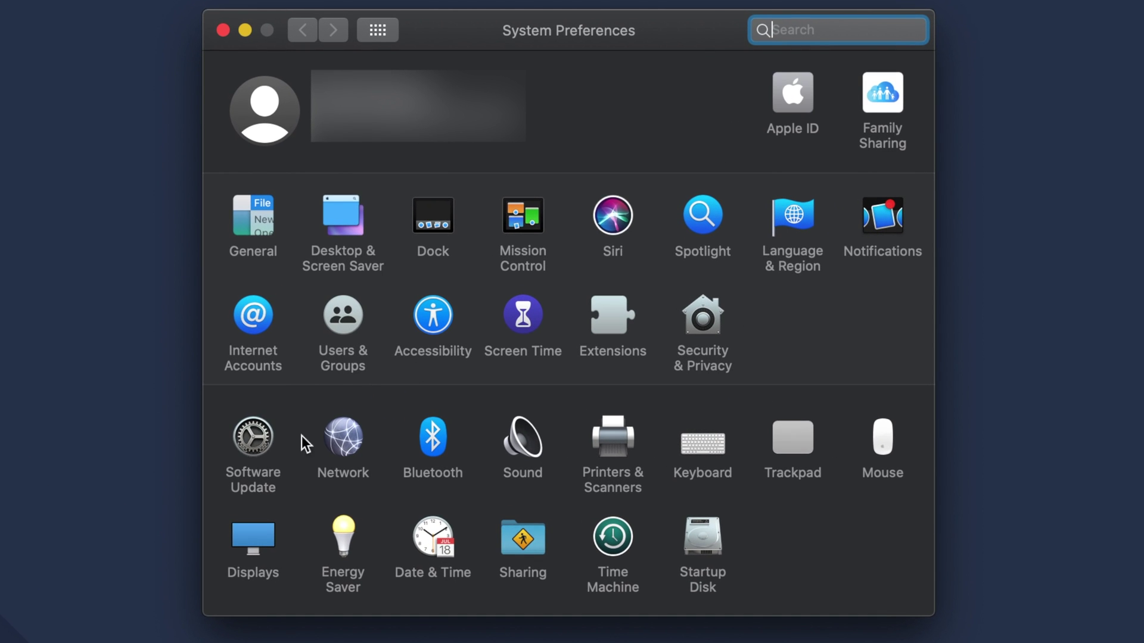
pyautogui.click(792, 95)
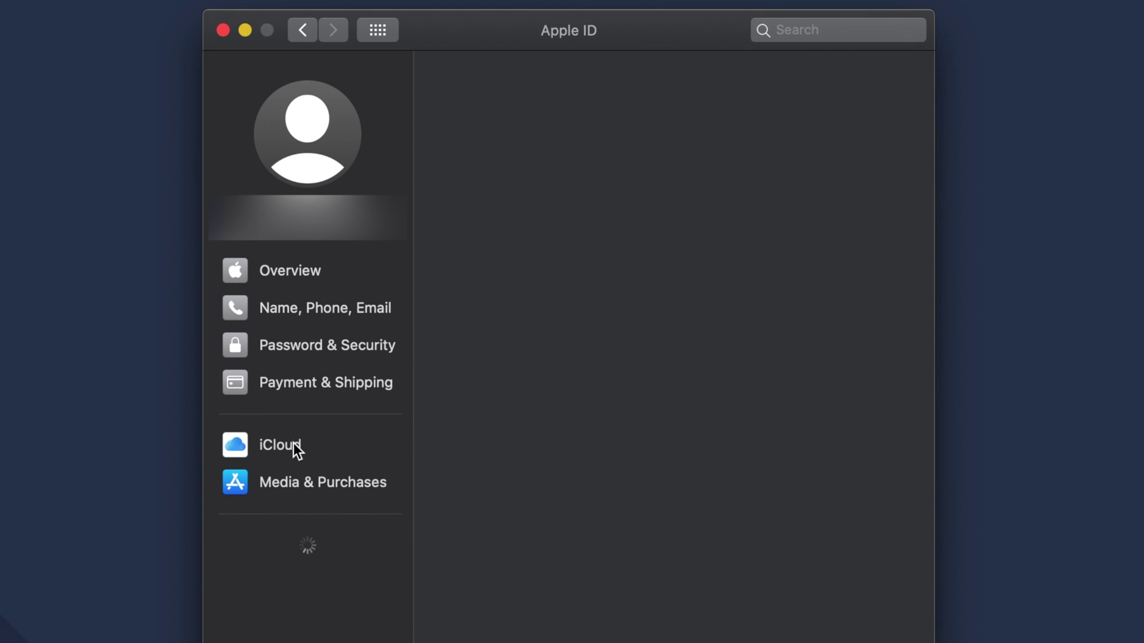
pyautogui.click(295, 453)
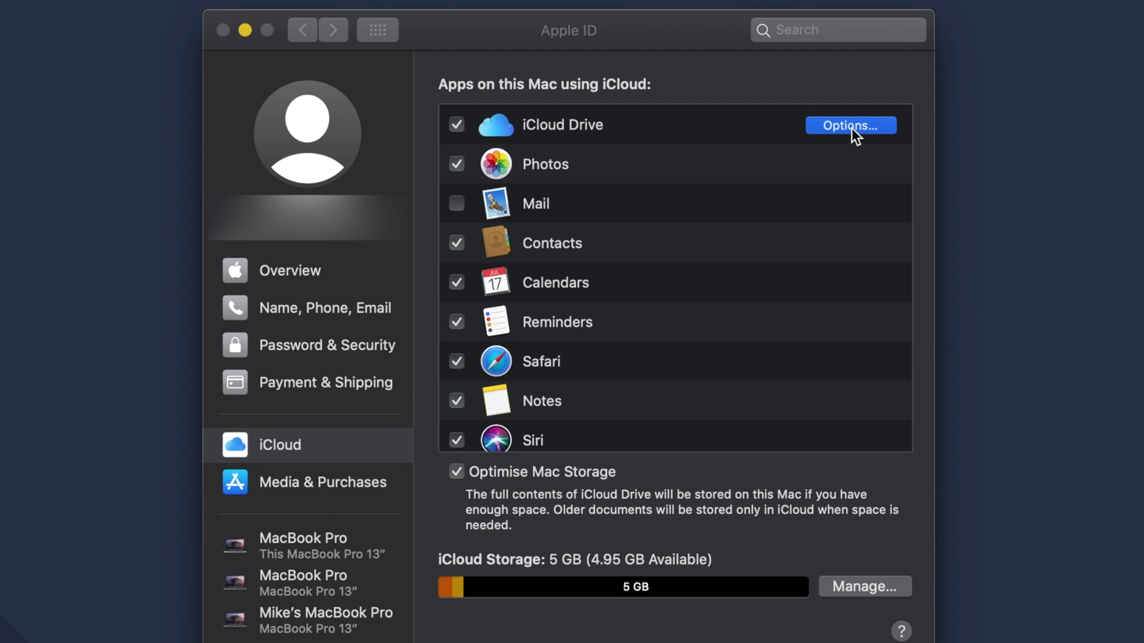
pyautogui.click(852, 127)
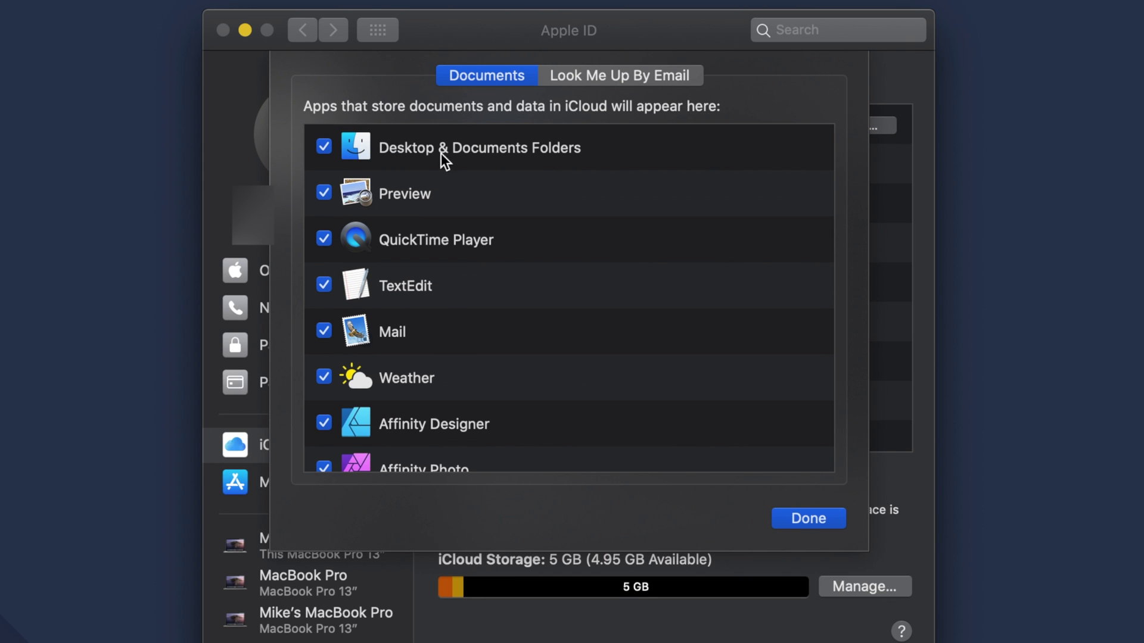
pyautogui.click(324, 147)
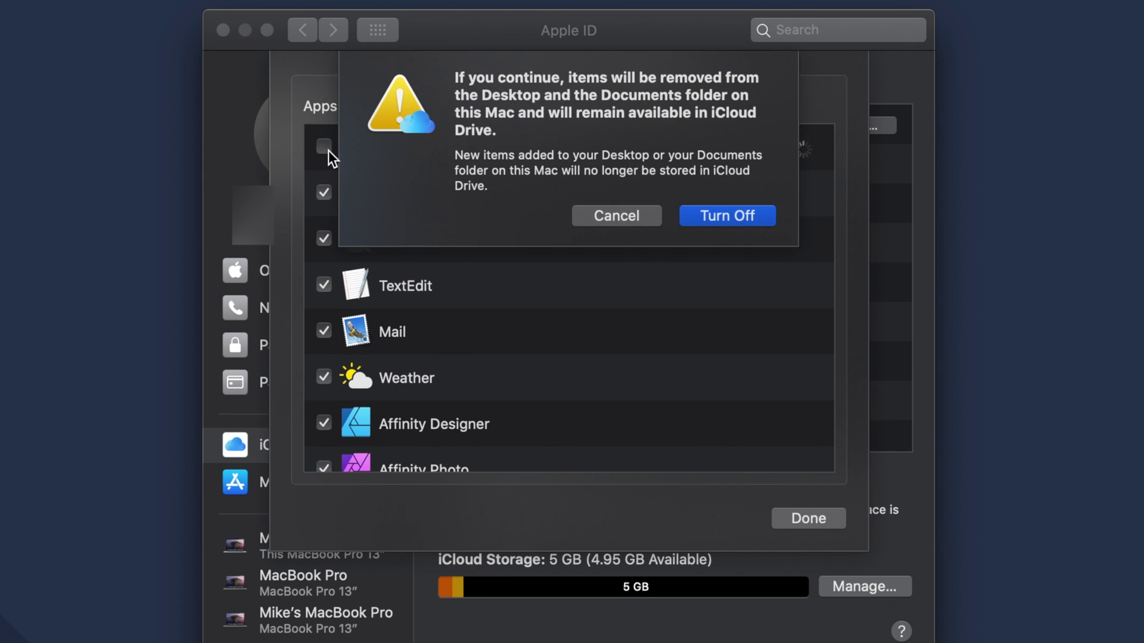
pyautogui.click(711, 217)
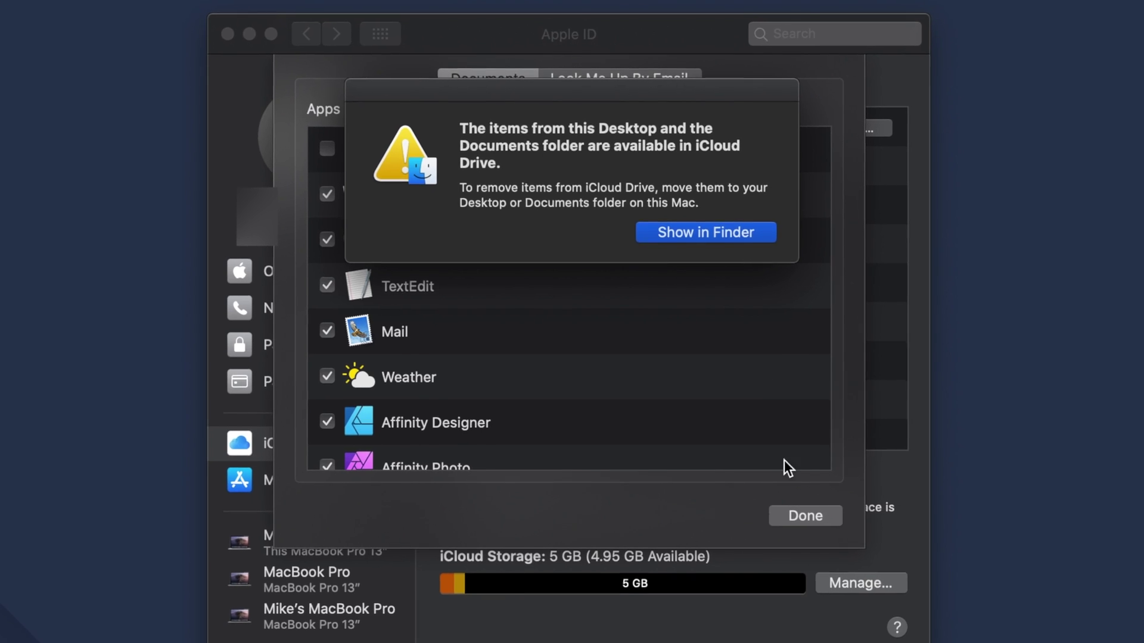
pyautogui.click(791, 491)
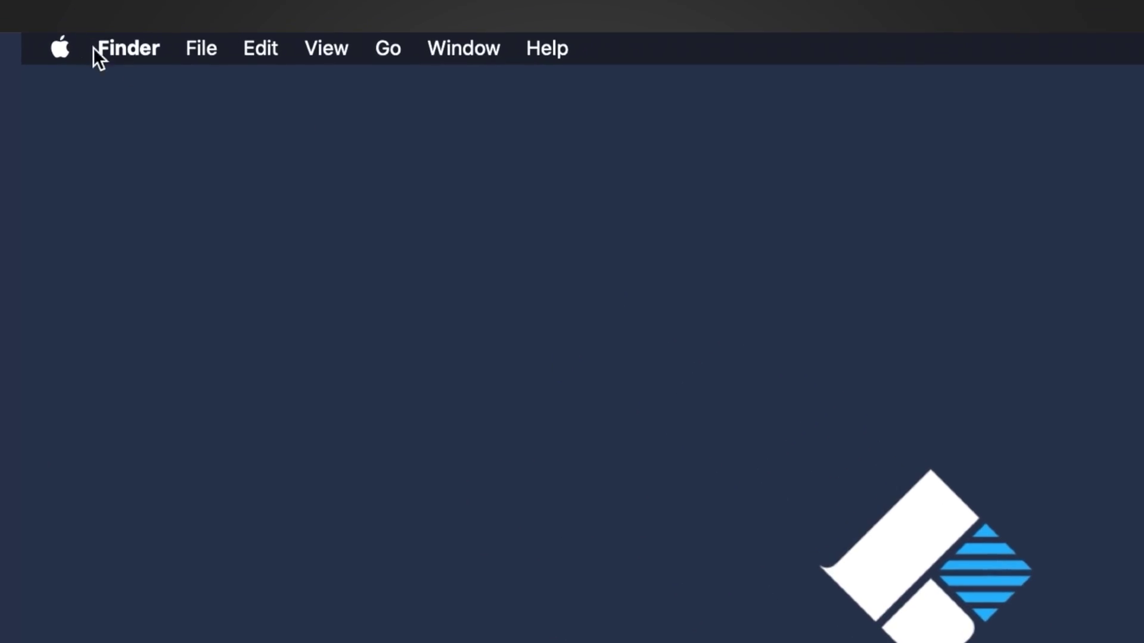
# - Open the Dock preferences and toggle Dock auto-hide with Cmd+Option+D
pyautogui.click(69, 30)
pyautogui.click(117, 126)
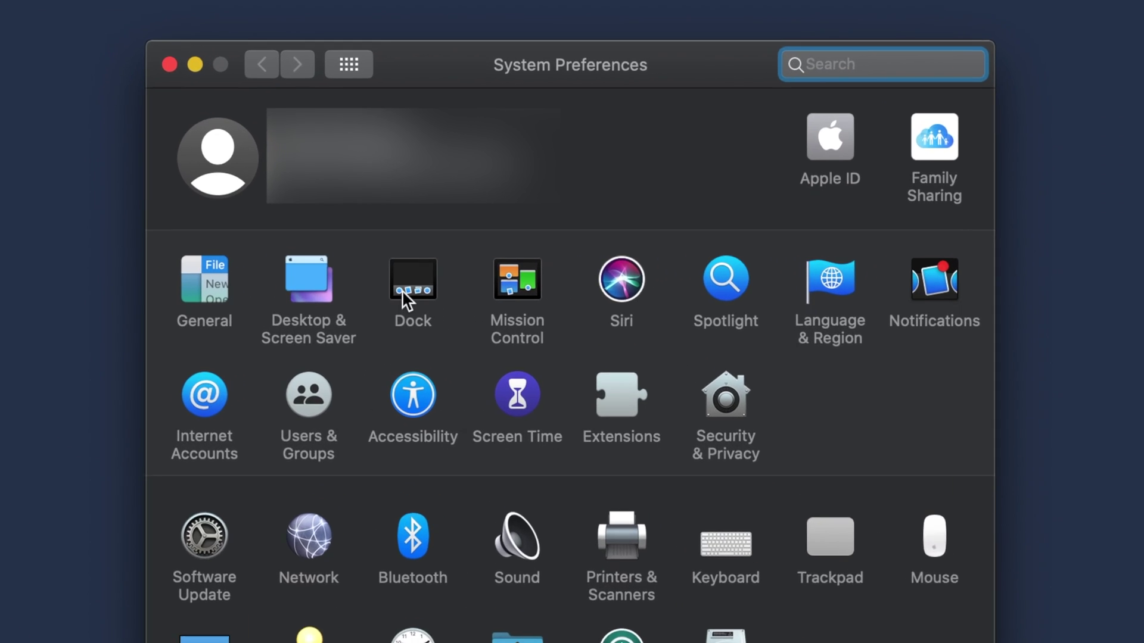
pyautogui.click(402, 289)
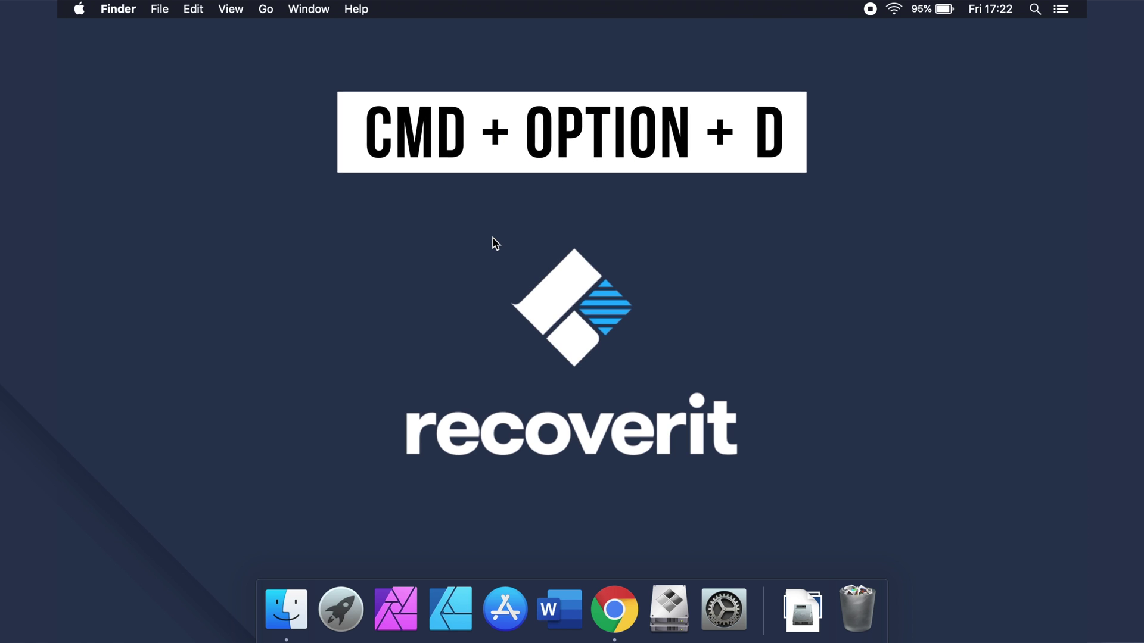
pyautogui.press('super+alt+d')
pyautogui.press('super+alt+d')
pyautogui.press('super+alt+d')
pyautogui.press('super+alt+d')
pyautogui.press('super+alt+d')
pyautogui.press('super+alt+d')
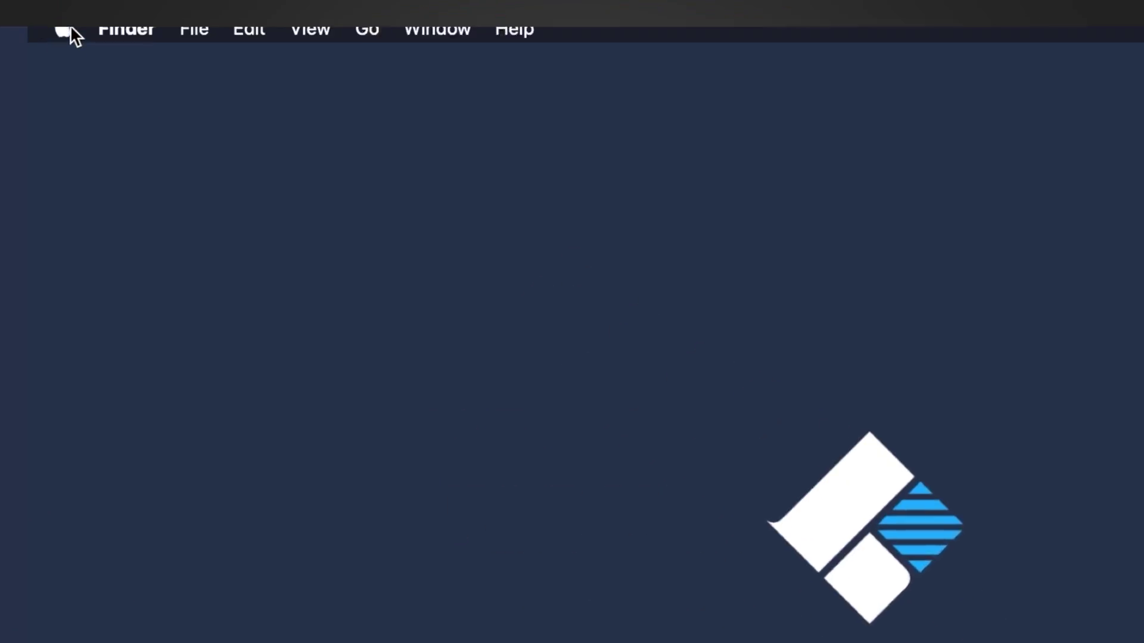
# - Uncheck 'Automatically hide and show the menu bar' in the General preferences
pyautogui.click(68, 28)
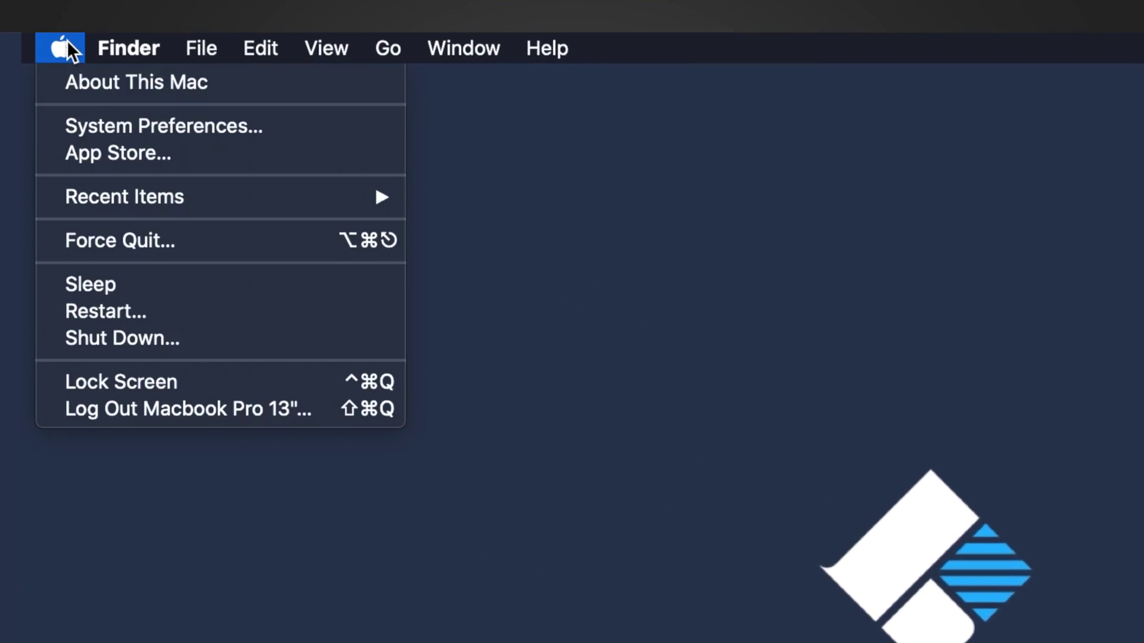
pyautogui.click(113, 127)
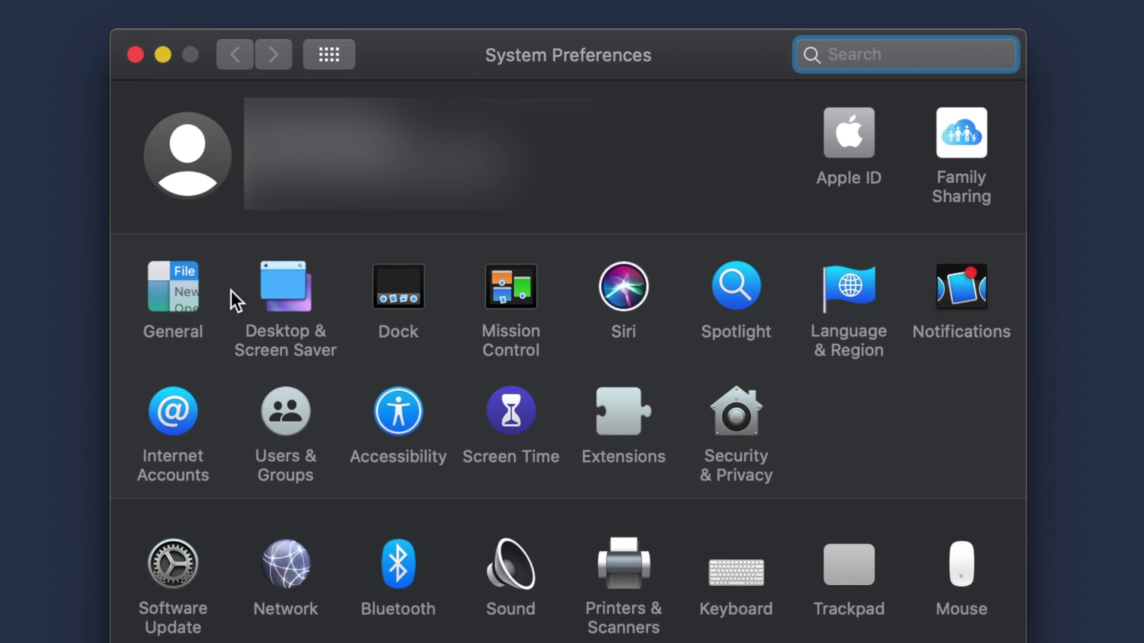
pyautogui.click(174, 294)
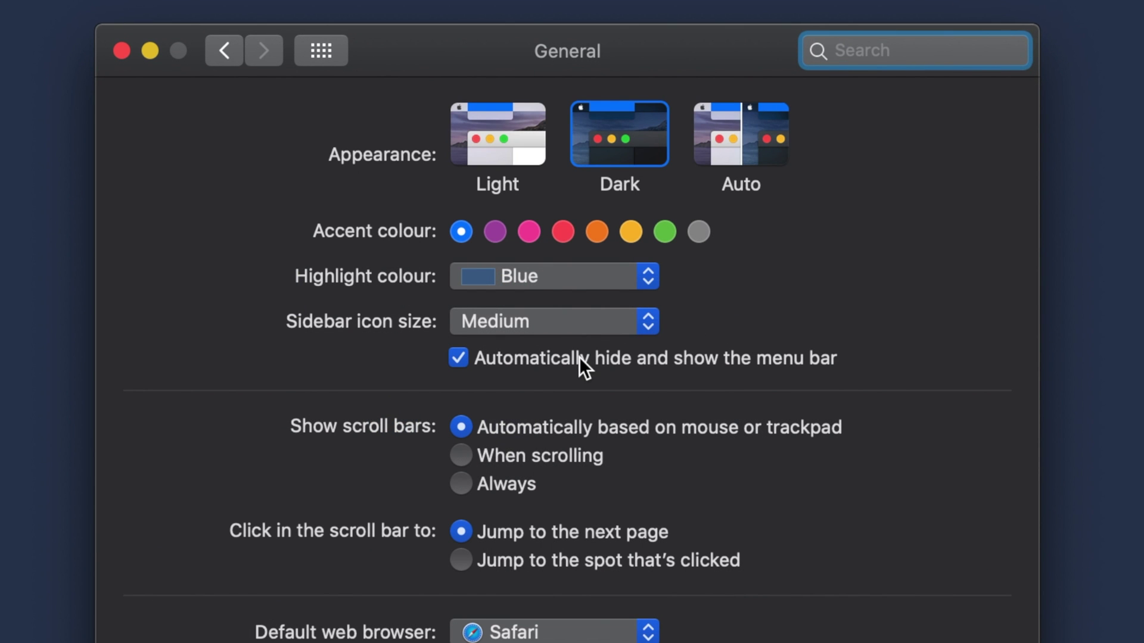
pyautogui.click(458, 357)
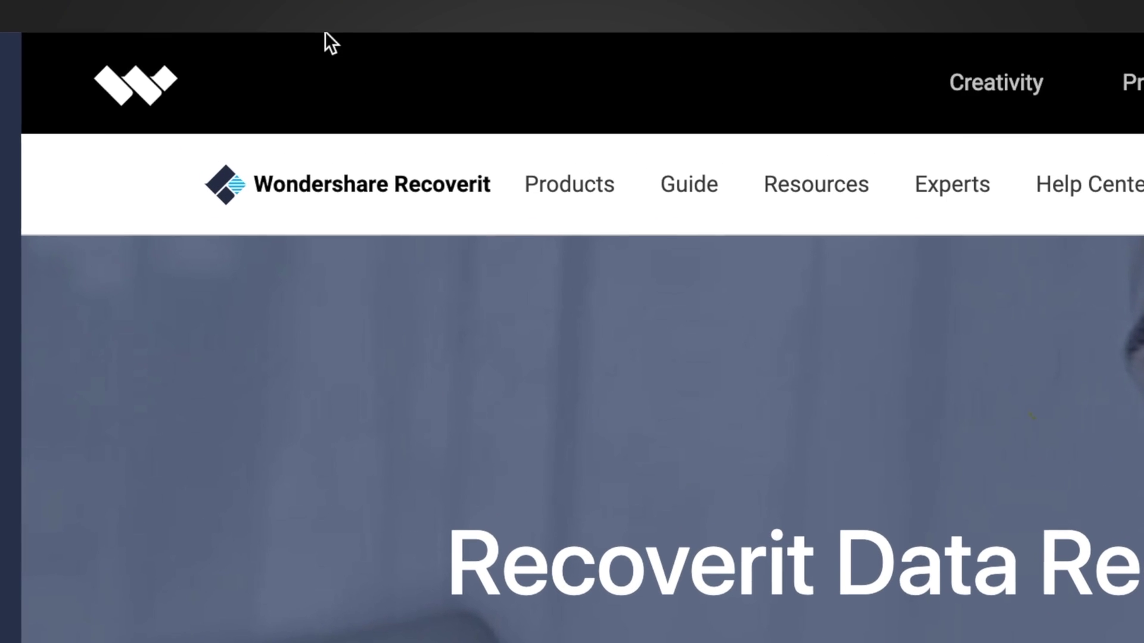
pyautogui.moveTo(229, 2)
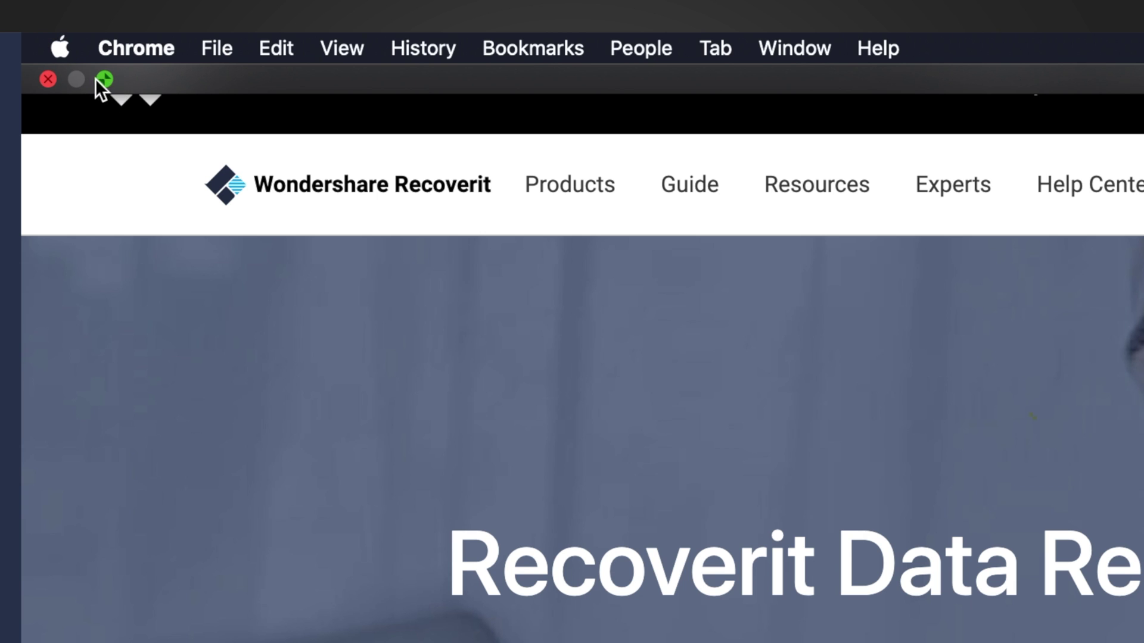
pyautogui.moveTo(105, 79)
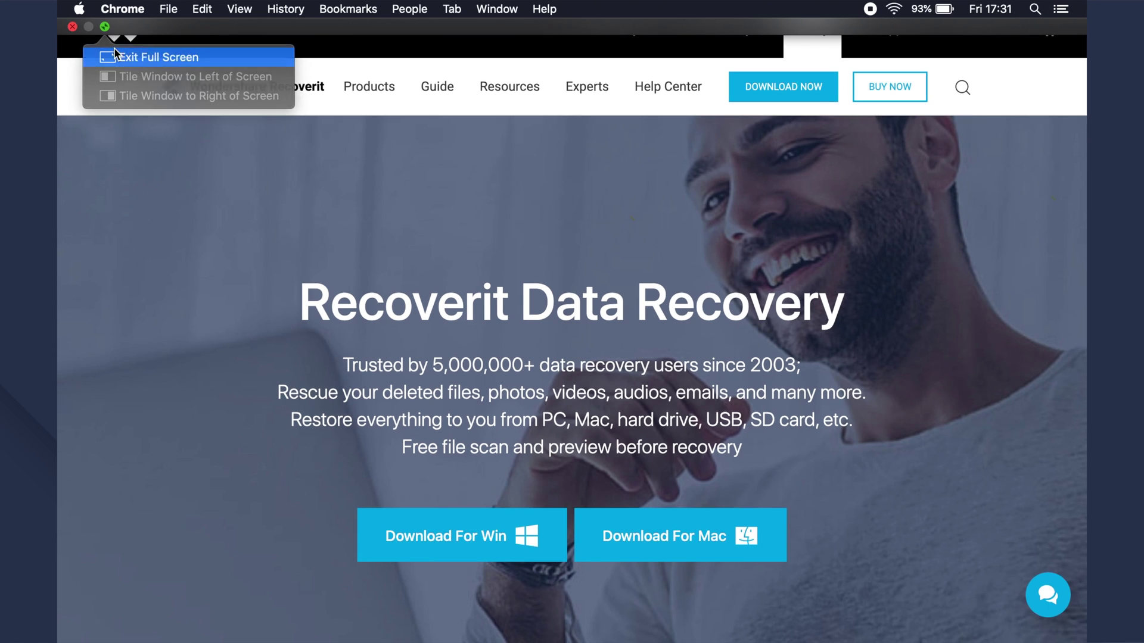
pyautogui.click(115, 54)
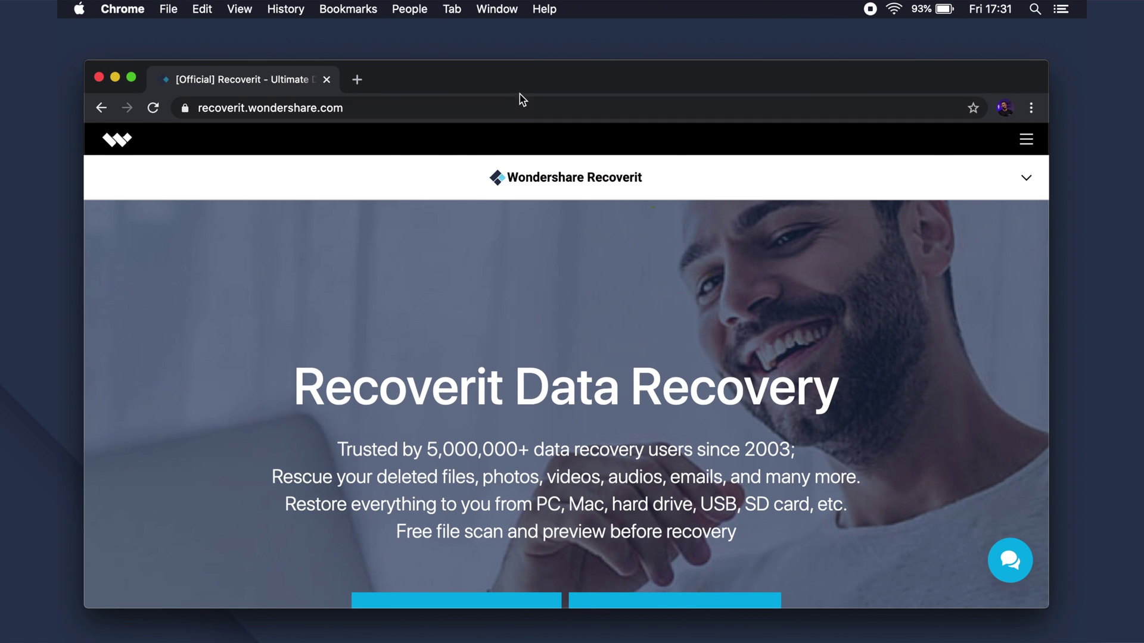
pyautogui.moveTo(526, 90); pyautogui.dragTo(524, 72)
pyautogui.scroll(-3, 549, 282)
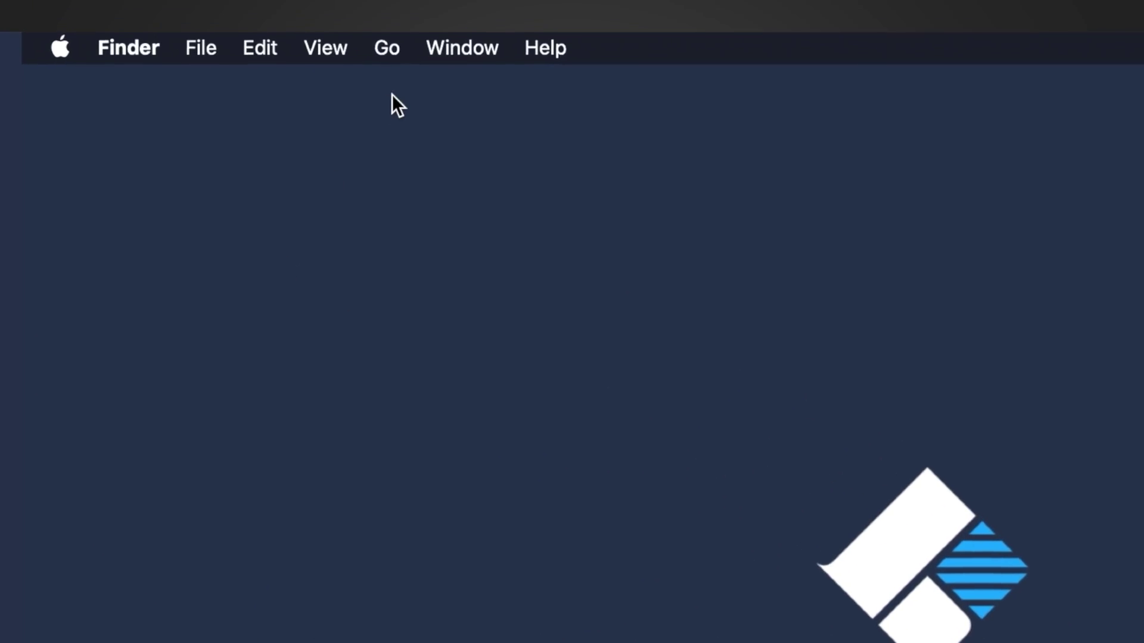
# - Open the home folder via Go > Home and drag Downloads into the Dock beside the Trash
pyautogui.click(269, 10)
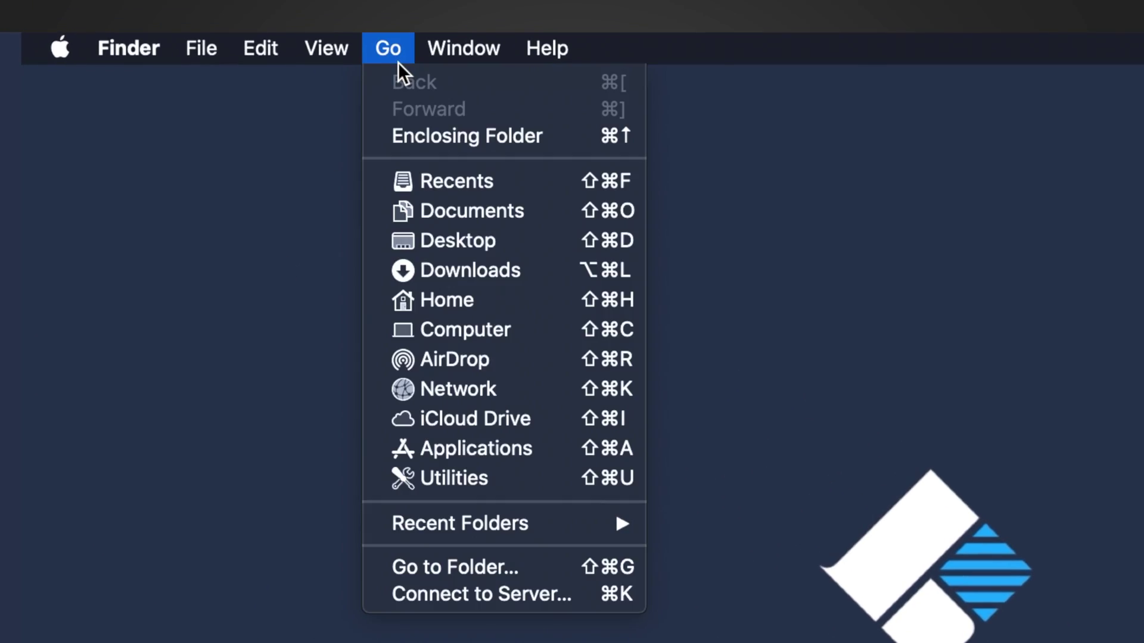
pyautogui.click(447, 299)
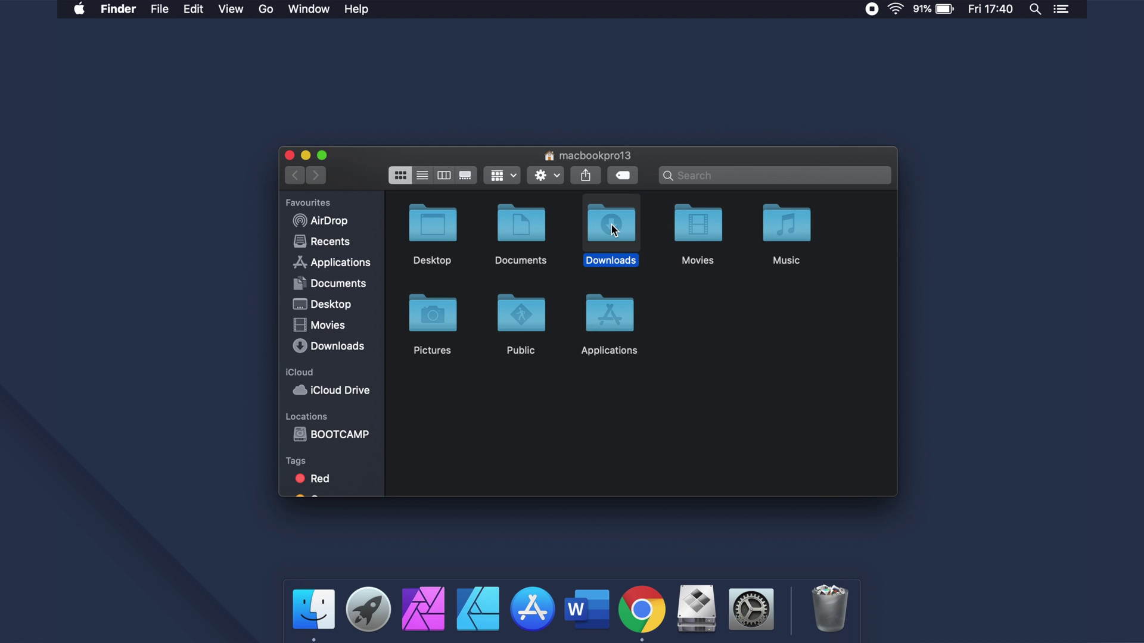
pyautogui.moveTo(802, 595); pyautogui.dragTo(807, 616)
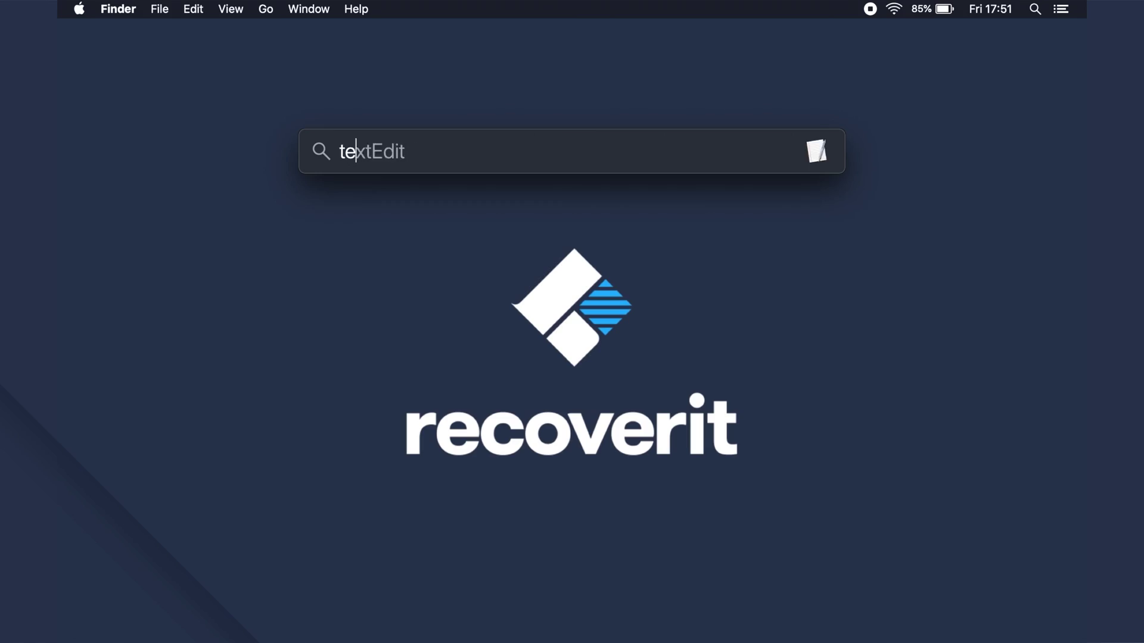
# - Launch Terminal and run 'defaults delete com.apple.dock; killall Dock' to reset the Dock
pyautogui.press('Return')
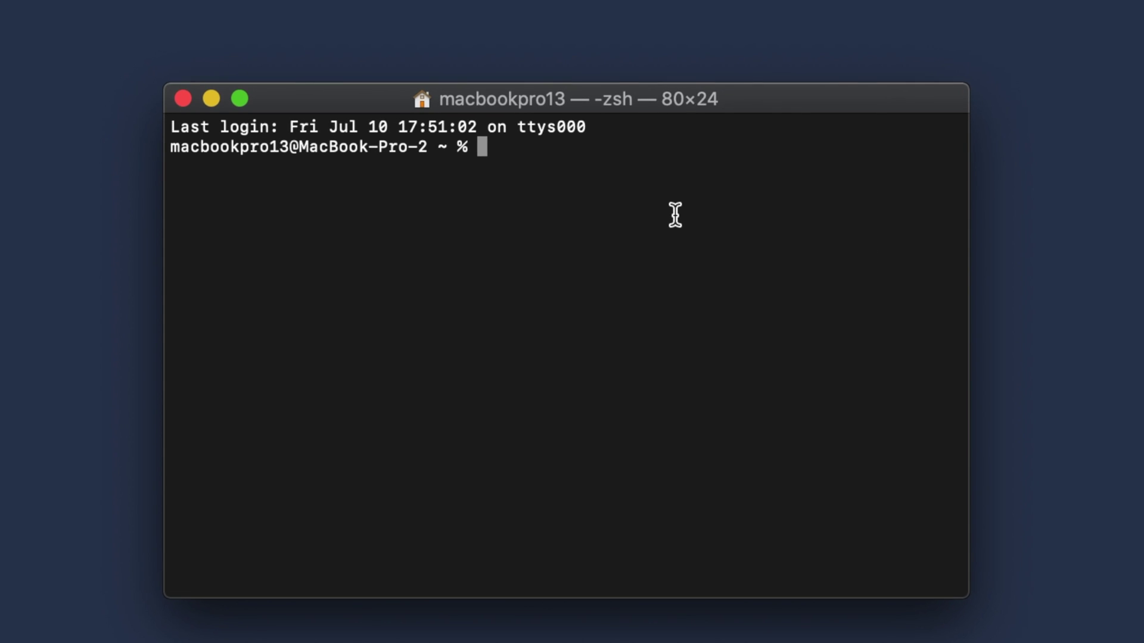
pyautogui.write('defaults delete com.apple.dock; killall Dock')
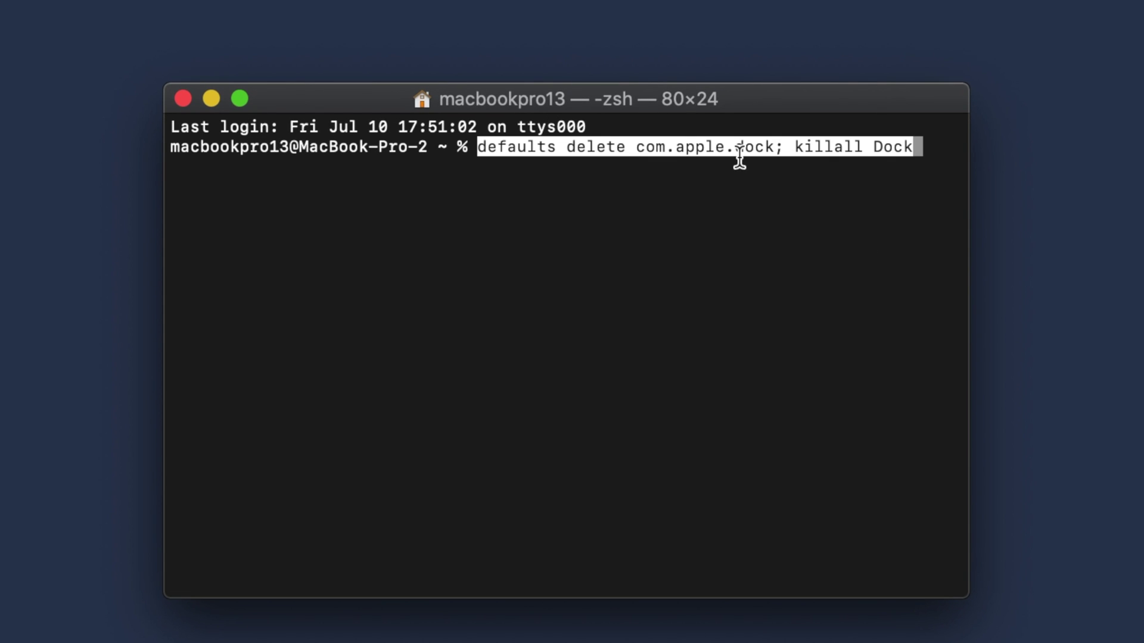
pyautogui.press('Return')
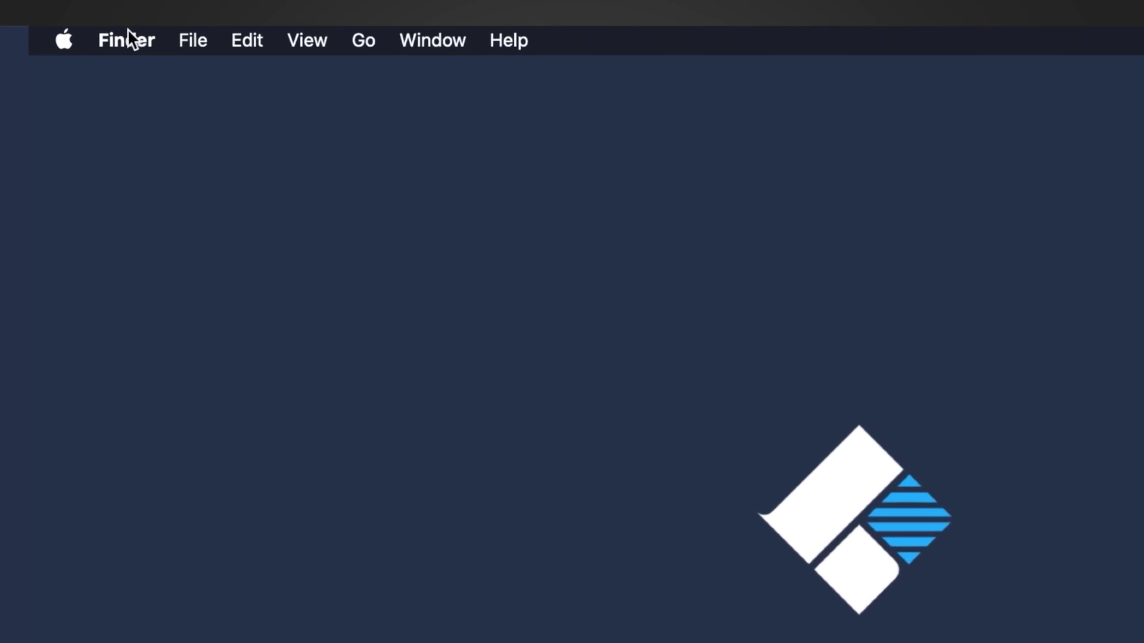
pyautogui.click(122, 10)
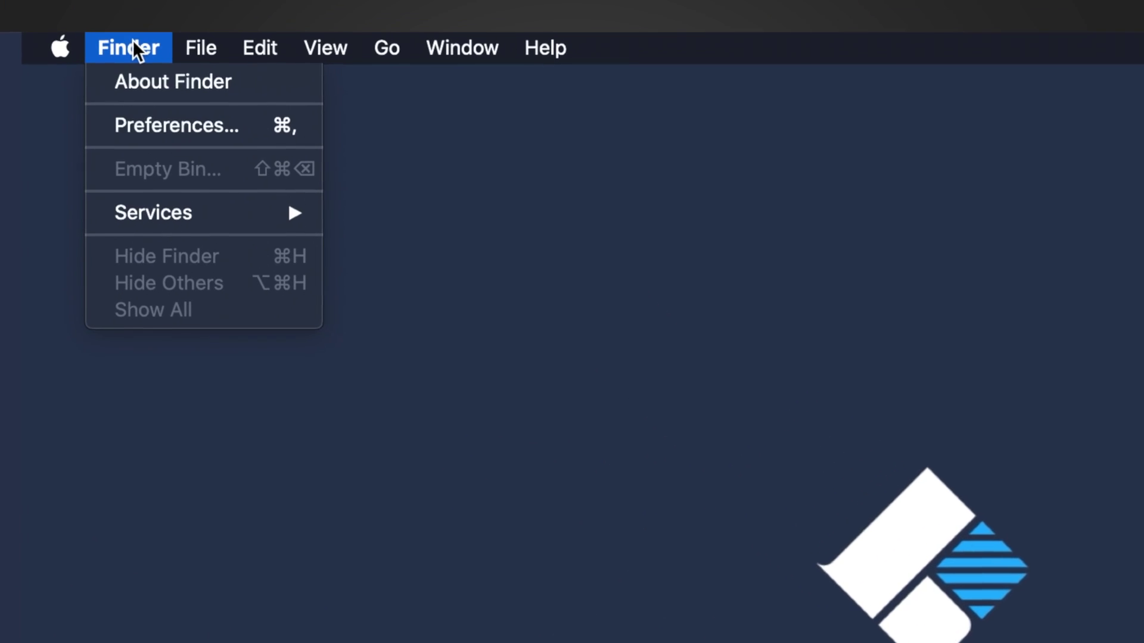
pyautogui.click(147, 133)
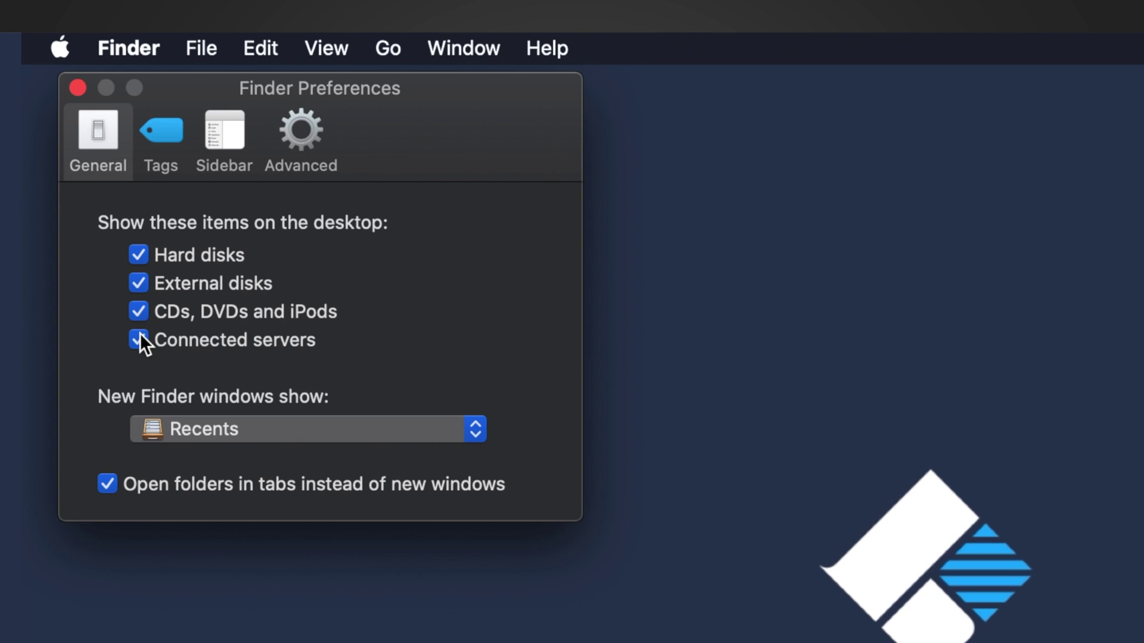
pyautogui.click(77, 87)
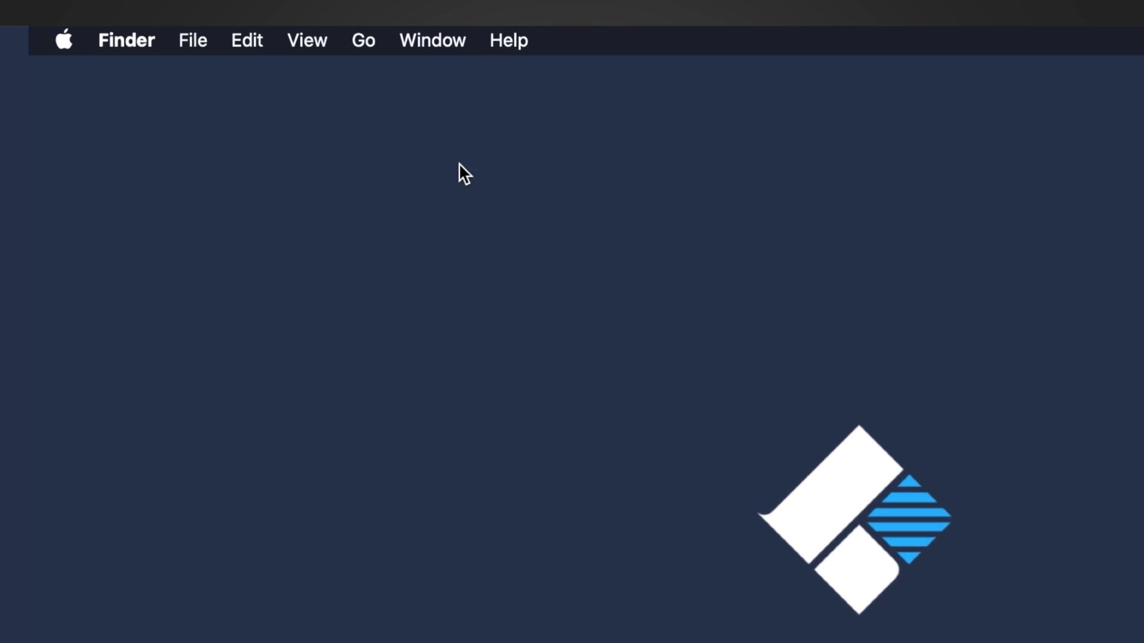
# - Launch Disk Utility from the Utilities folder
pyautogui.click(365, 42)
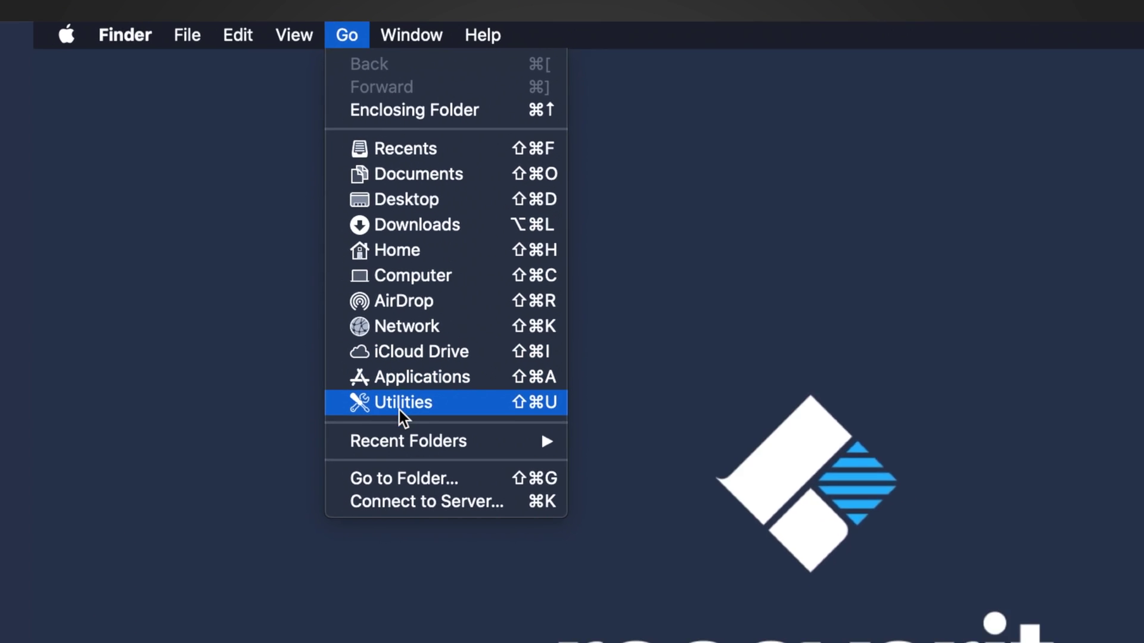
pyautogui.click(406, 414)
pyautogui.click(805, 298)
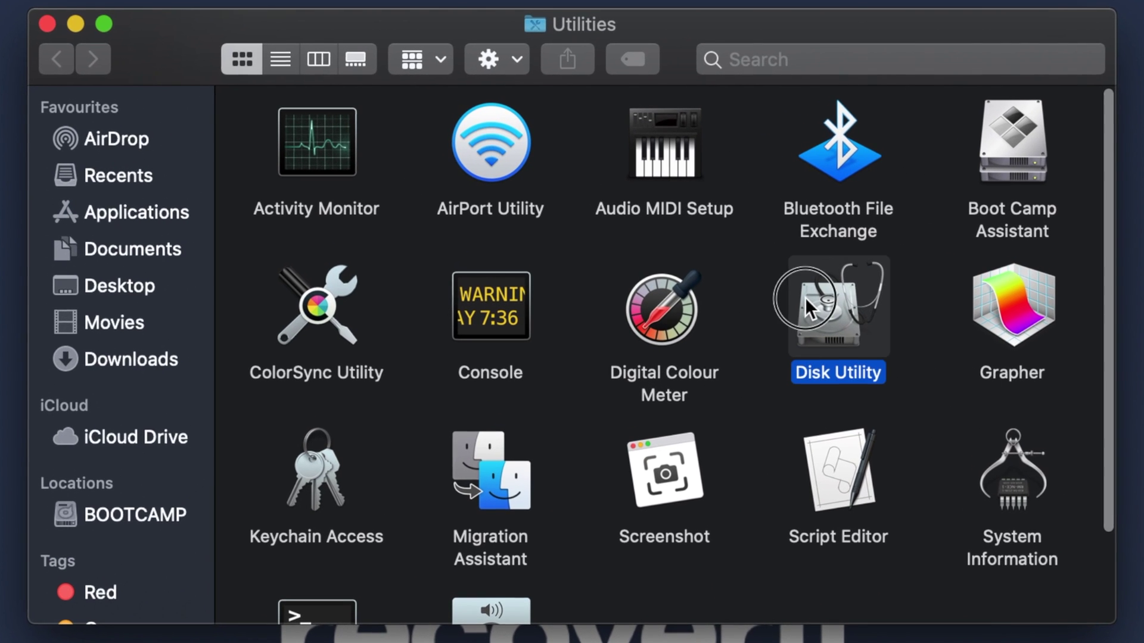
pyautogui.doubleClick(806, 298)
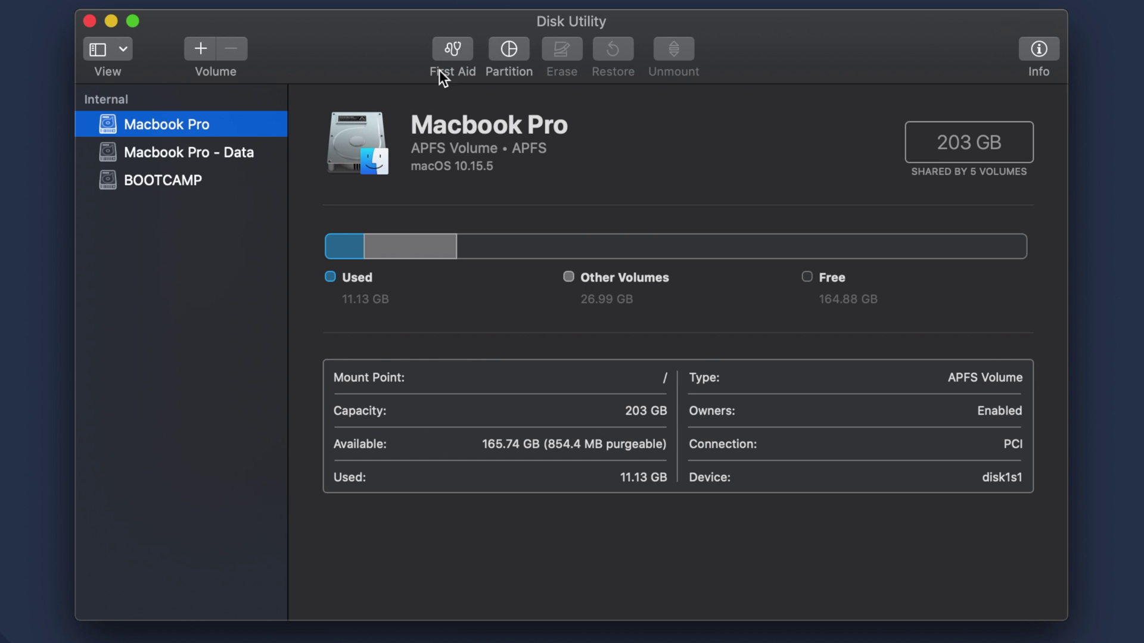
# - Start First Aid on the Macbook Pro volume and review the confirmation prompt
pyautogui.click(460, 52)
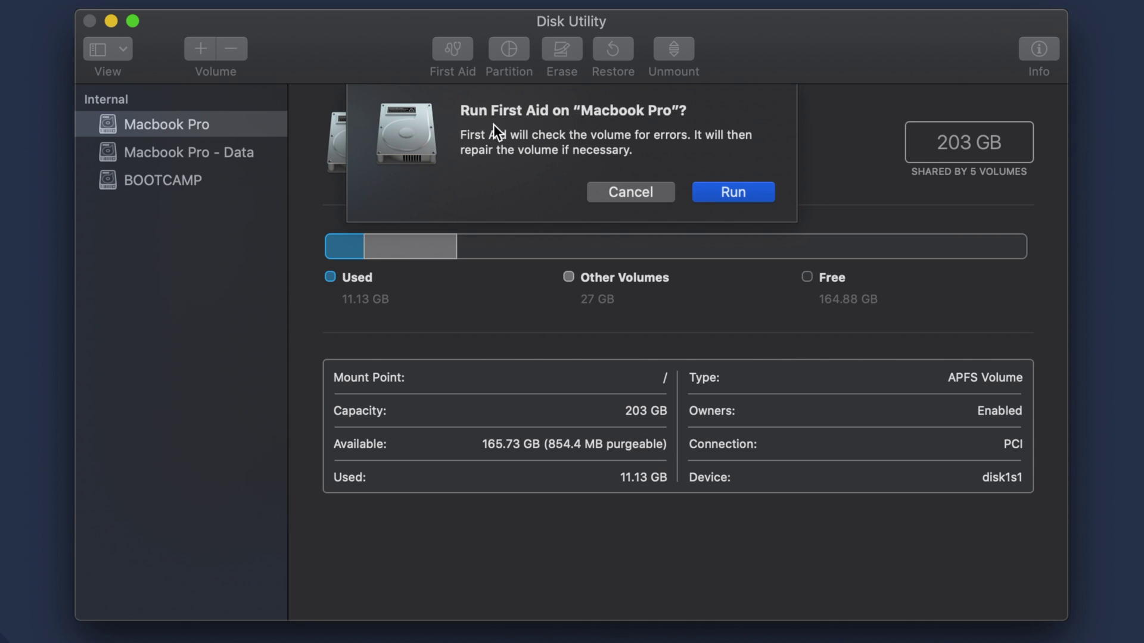
pyautogui.moveTo(464, 129); pyautogui.dragTo(642, 151)
pyautogui.click(643, 151)
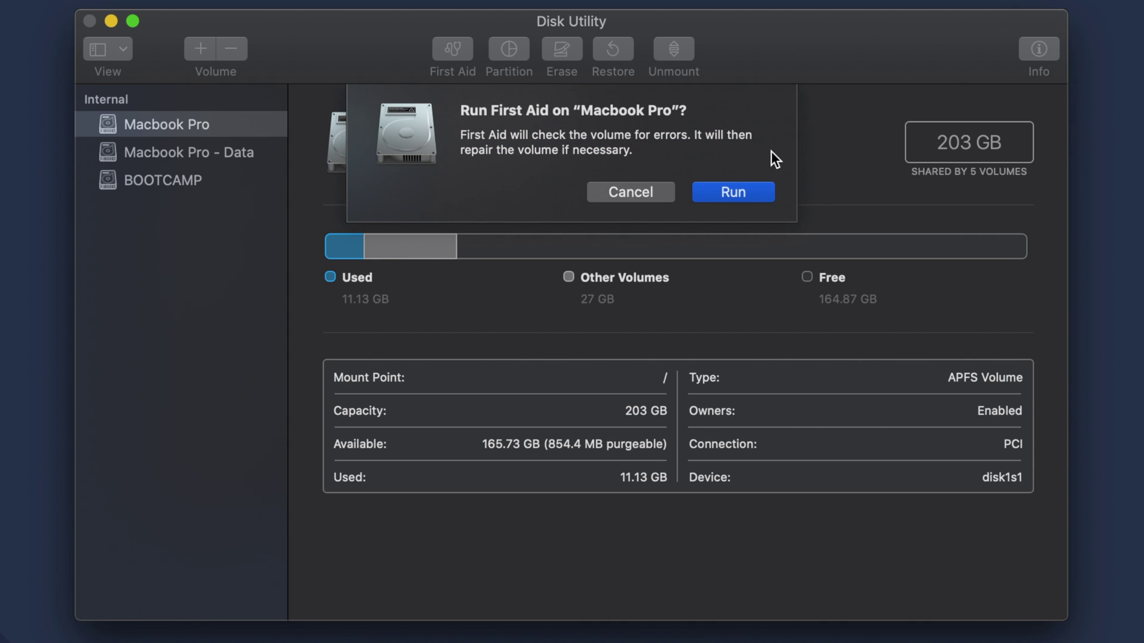